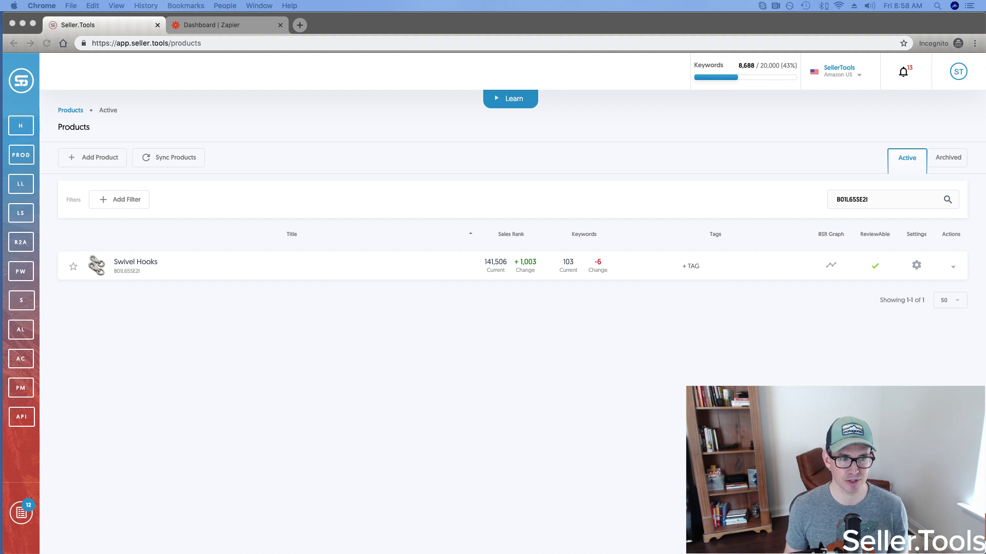
- Focus the browser window showing Seller.Tools' Active Products list
click(217, 305)
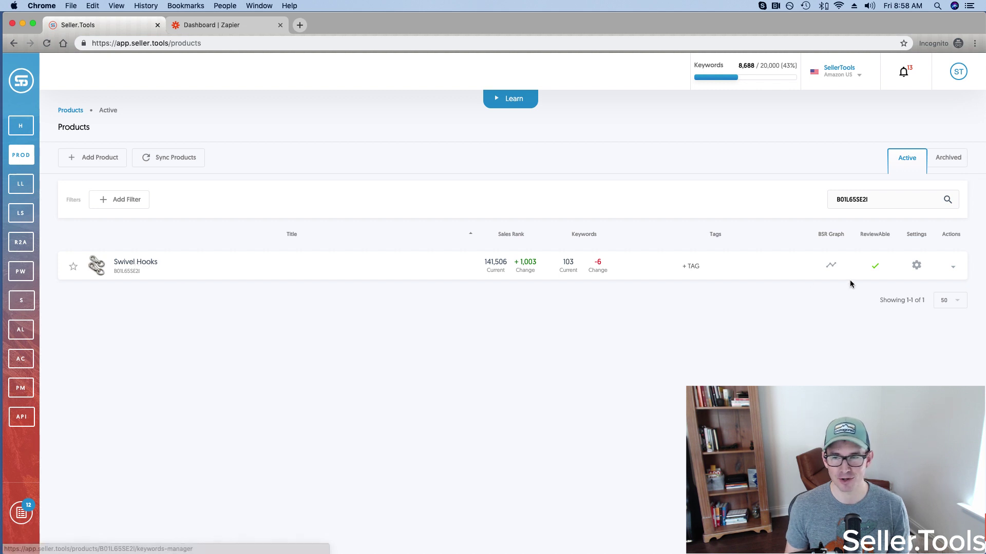
- Open the alerts for Swivel Hooks and proceed to the alert condition
click(950, 267)
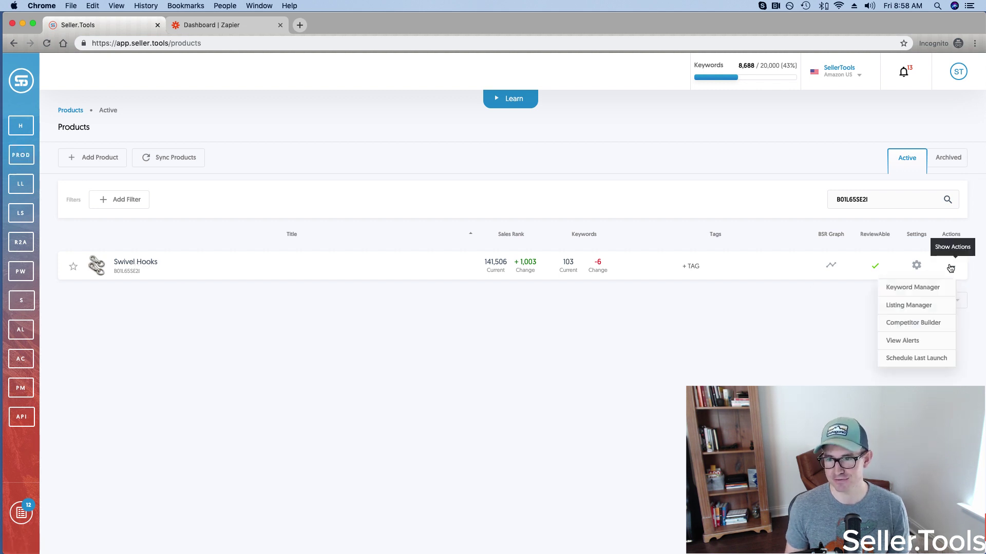
click(919, 343)
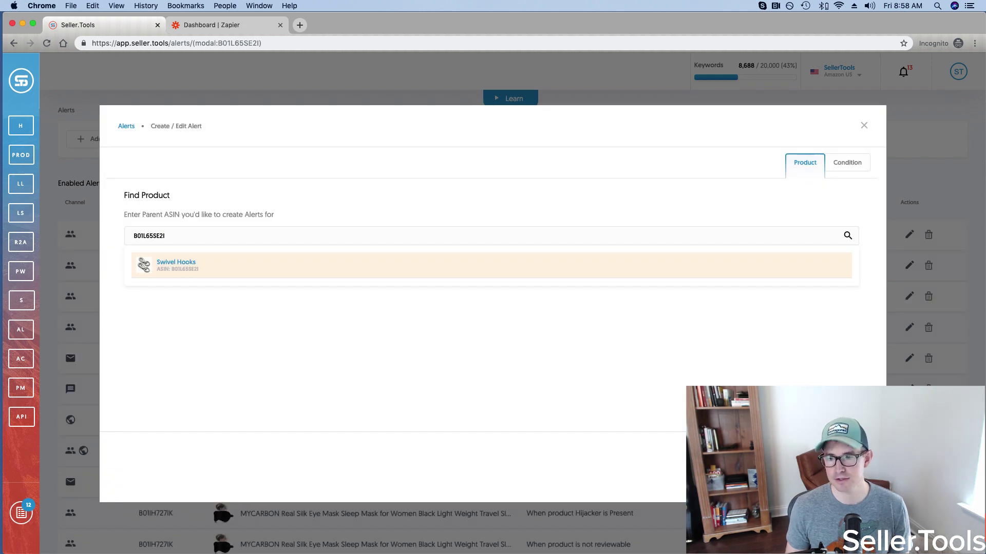
key(Return)
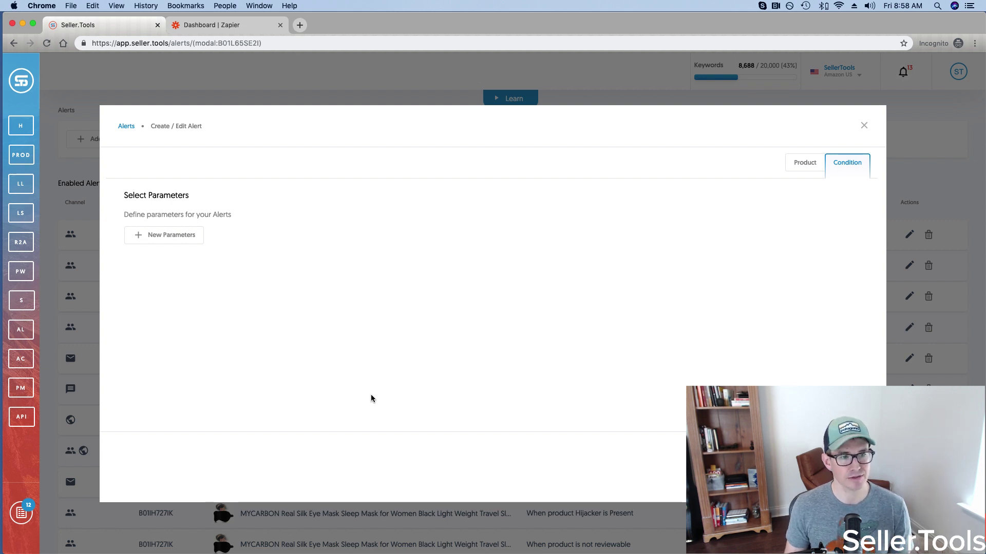
- Add and save a Title has Changed condition parameter for the alert
click(181, 240)
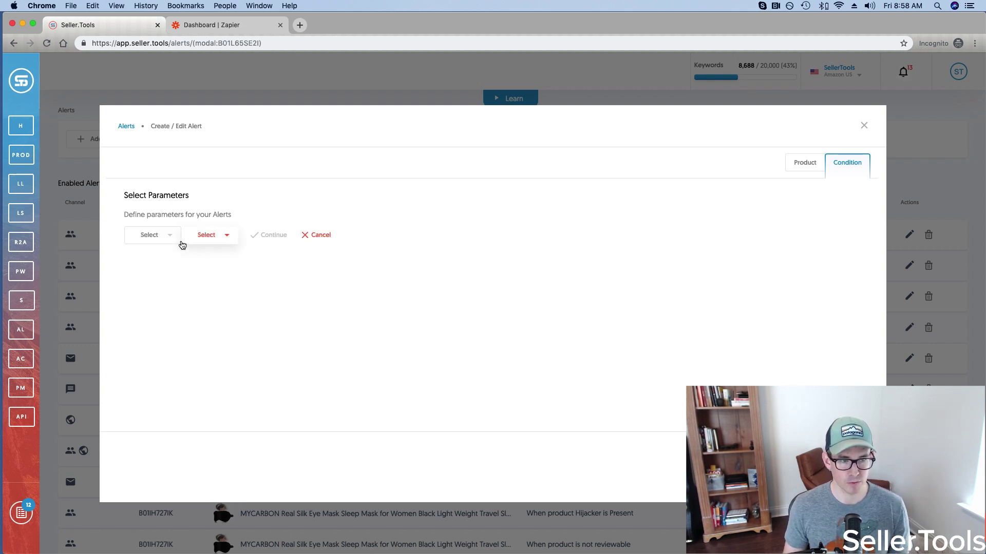
click(175, 245)
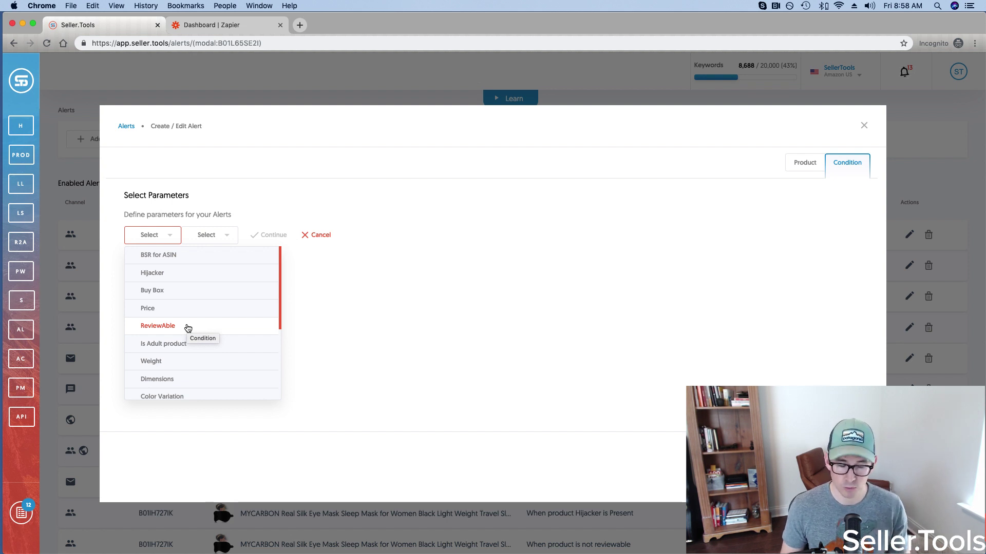
scroll(188, 329, down, 3)
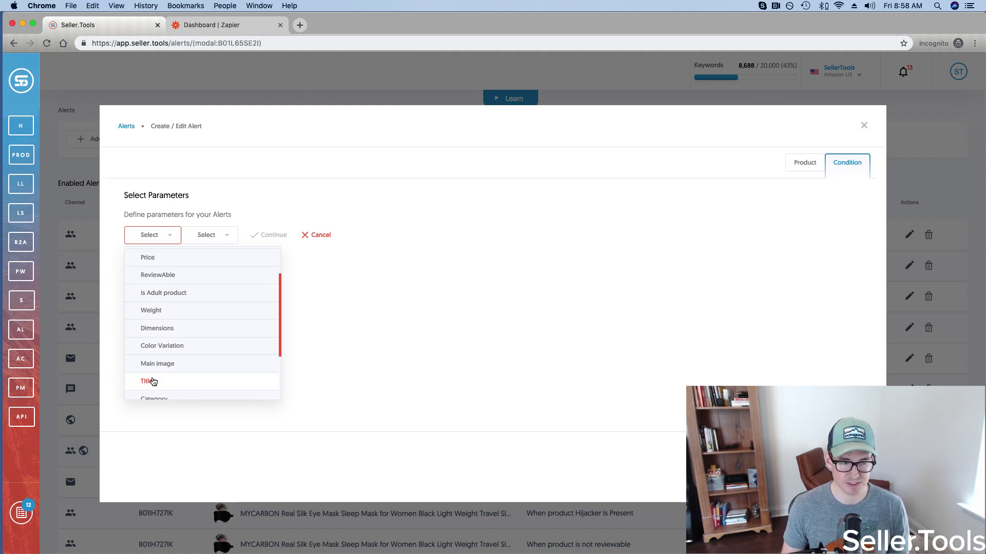
click(152, 382)
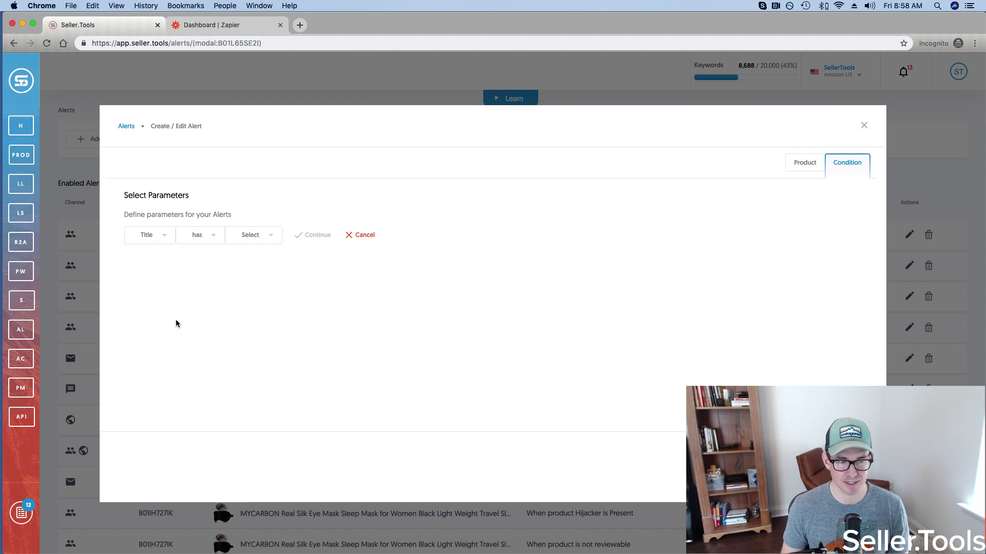
click(200, 239)
click(202, 258)
click(239, 236)
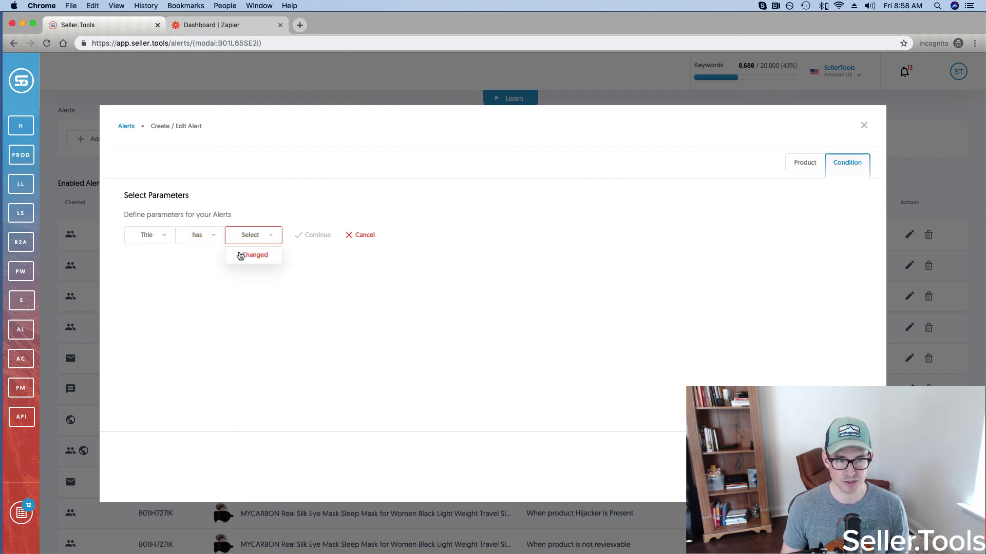
click(240, 255)
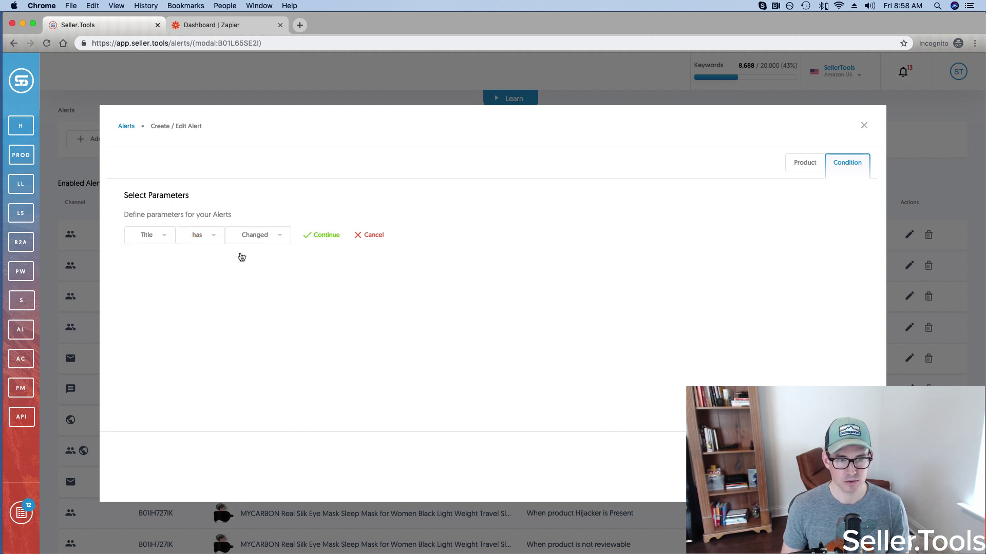
click(331, 237)
click(259, 238)
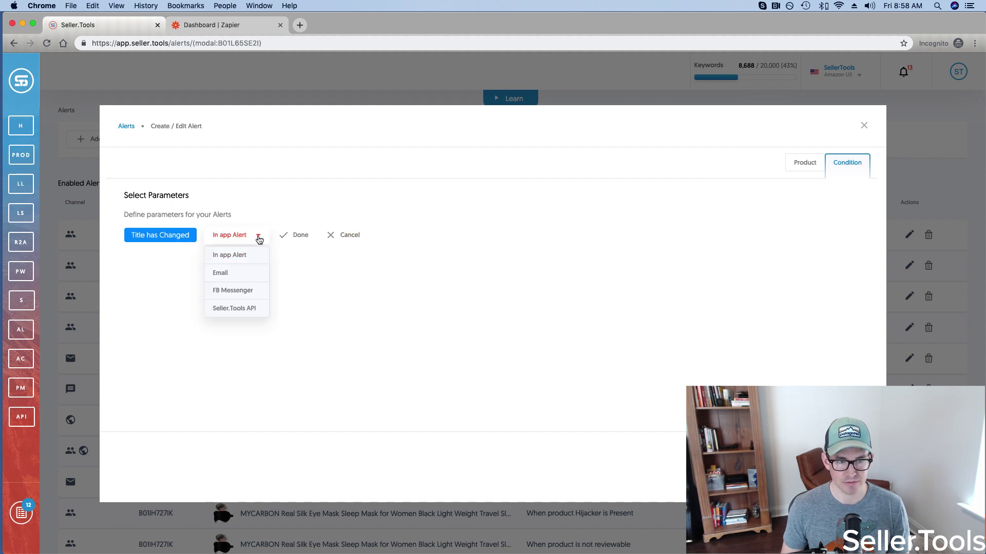
- Set the alert channel to Seller.Tools API and add an empty destination URL field
click(245, 313)
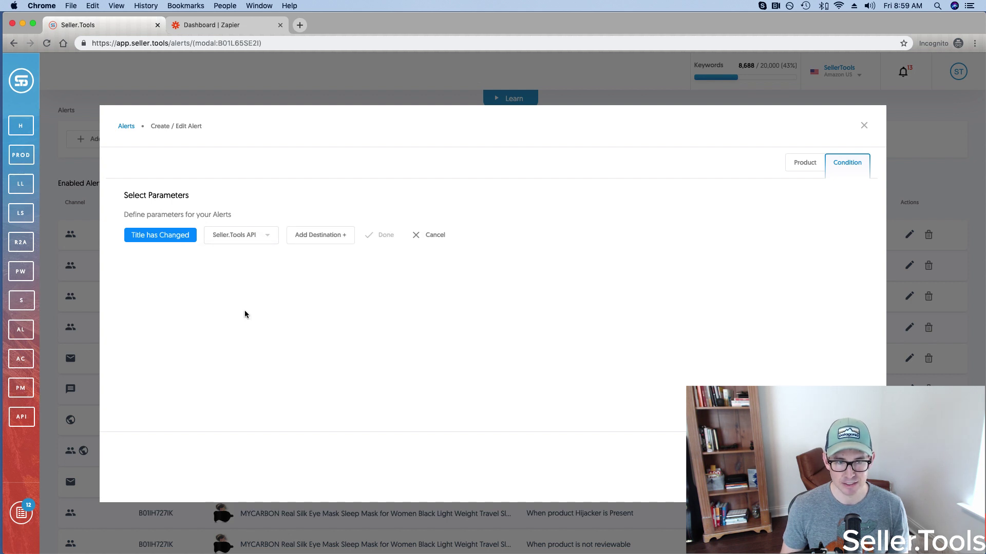
click(318, 240)
click(309, 260)
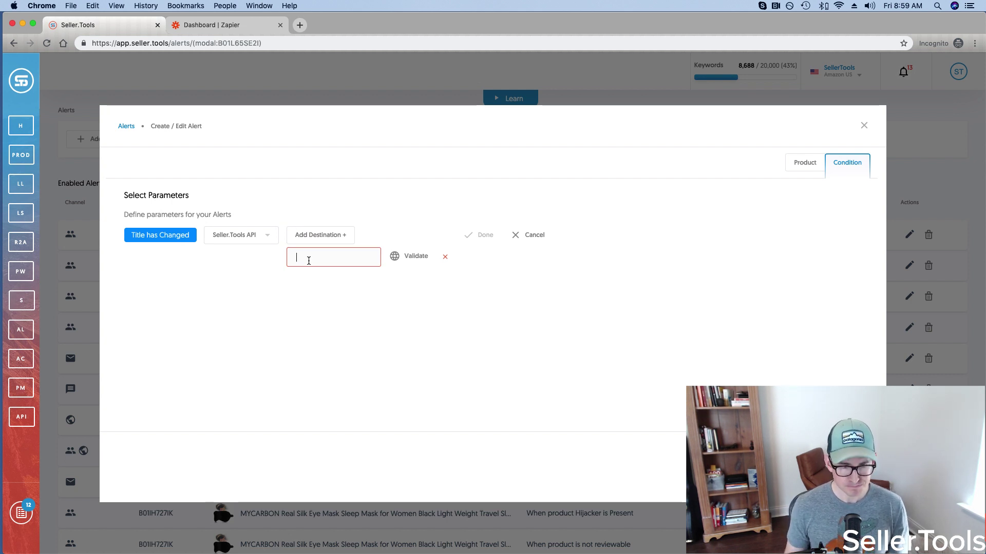
click(219, 29)
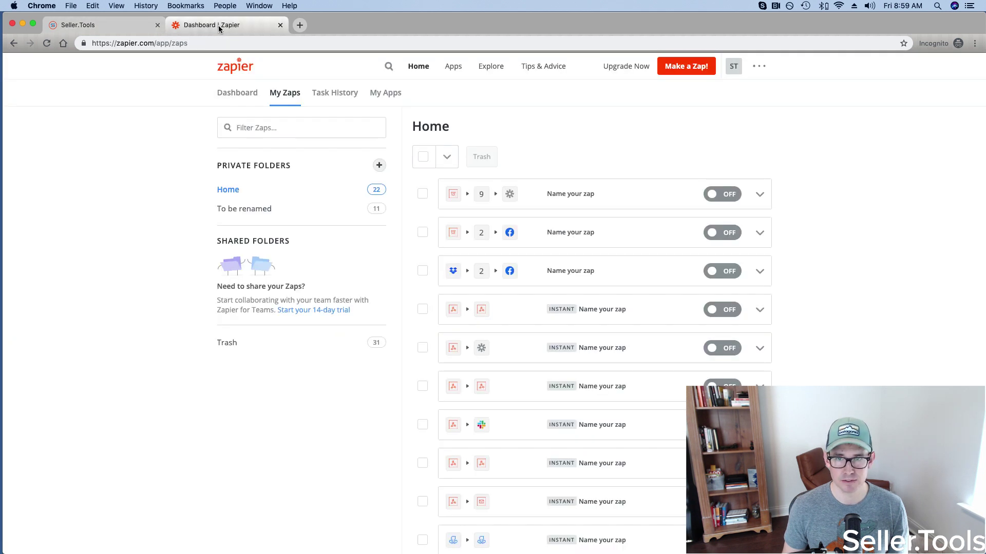
- Create a new zap with a Webhooks Catch Hook trigger and copy its webhook URL
click(676, 71)
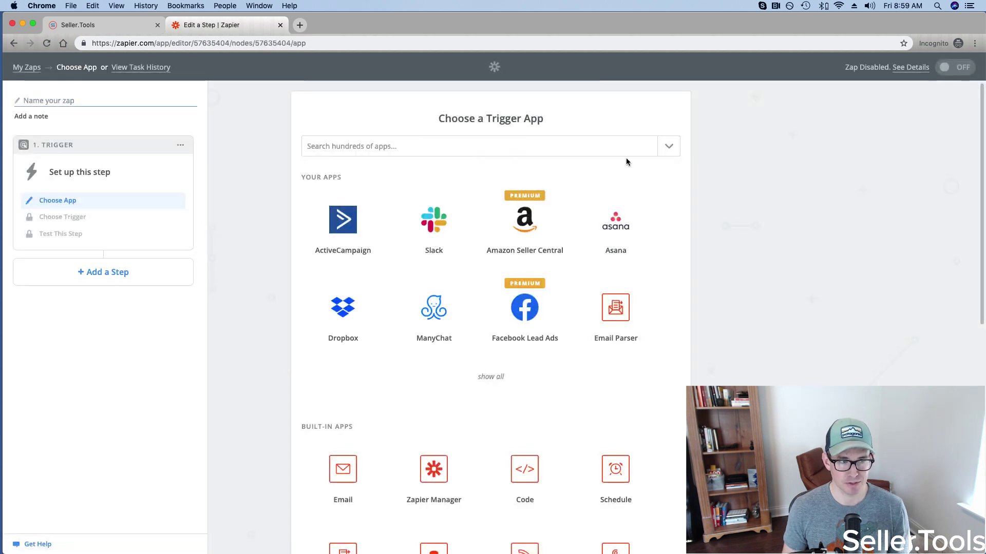
scroll(626, 162, down, 3)
scroll(625, 162, down, 1)
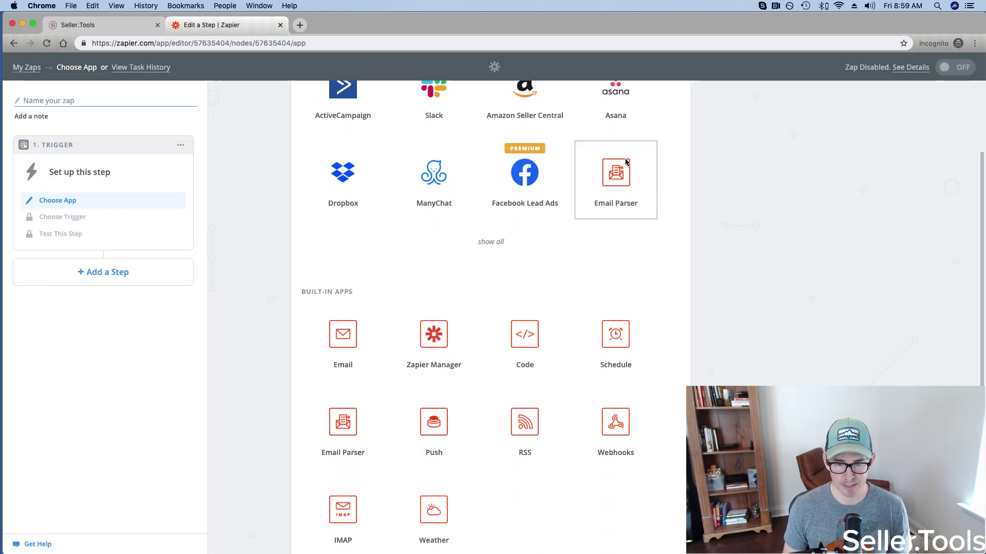
click(626, 428)
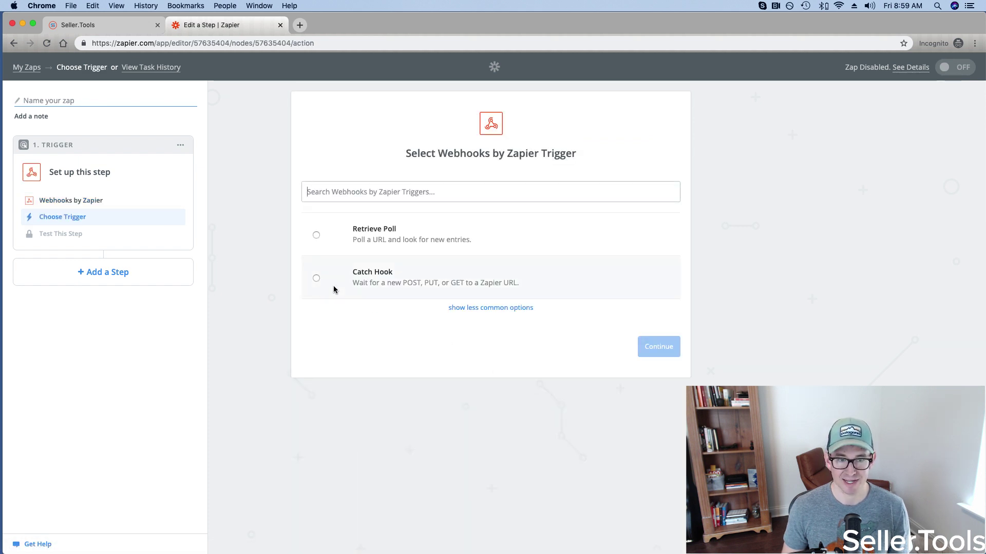
click(316, 279)
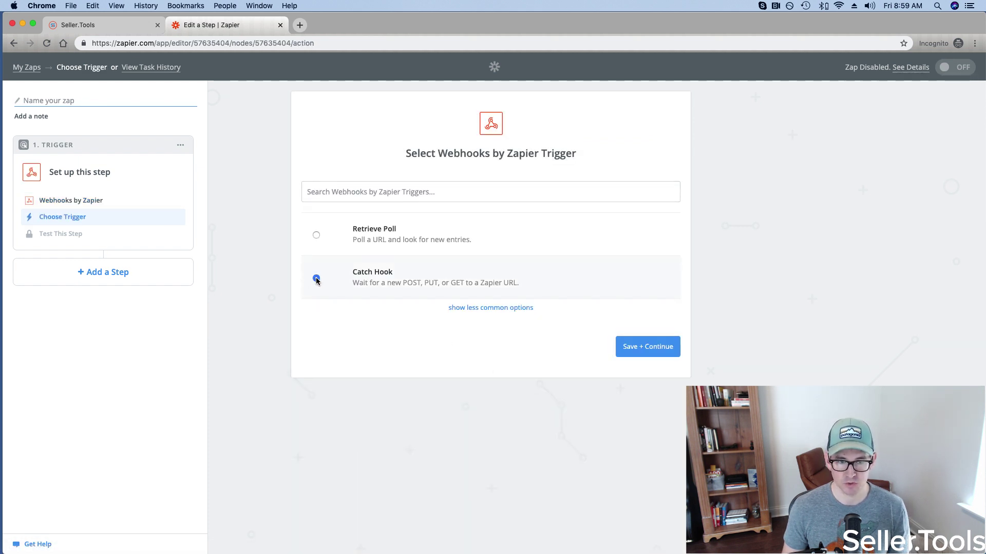
click(642, 354)
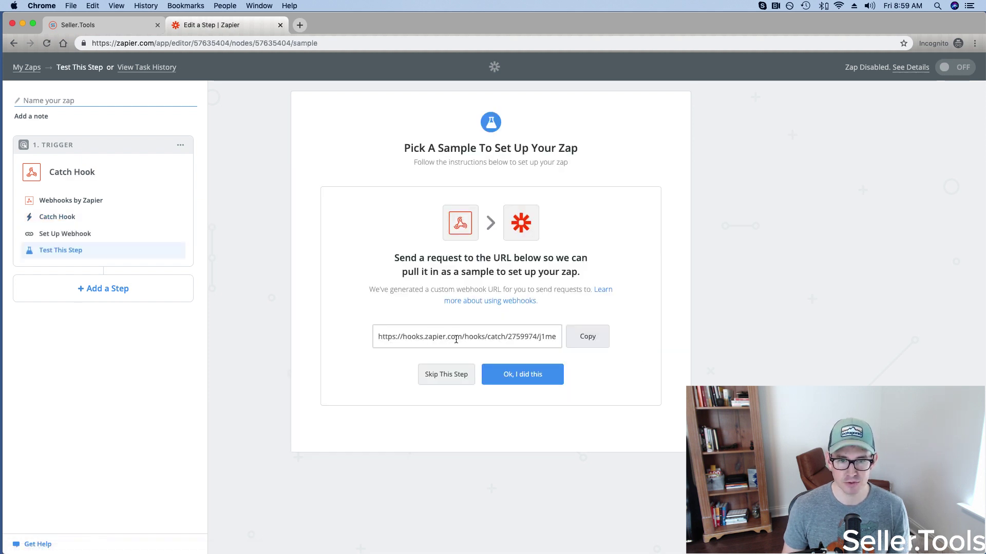
click(588, 345)
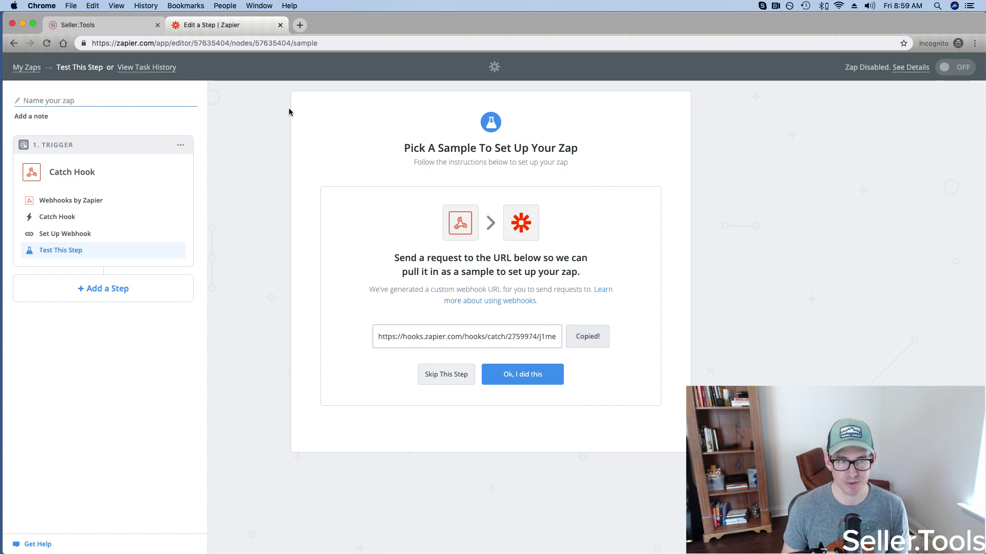
- Paste the Zapier webhook URL as the alert destination, validate it, and finish editing
click(95, 26)
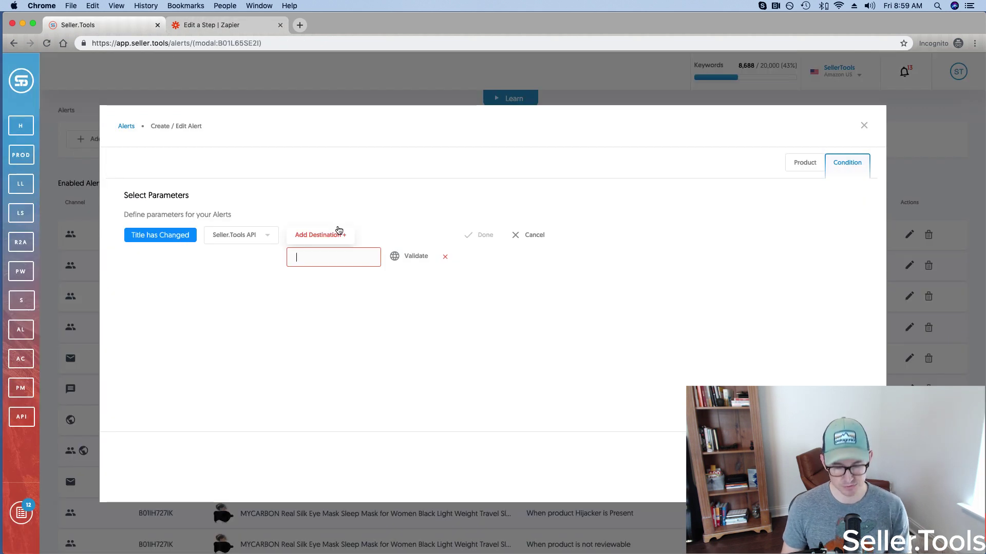
key(super+v)
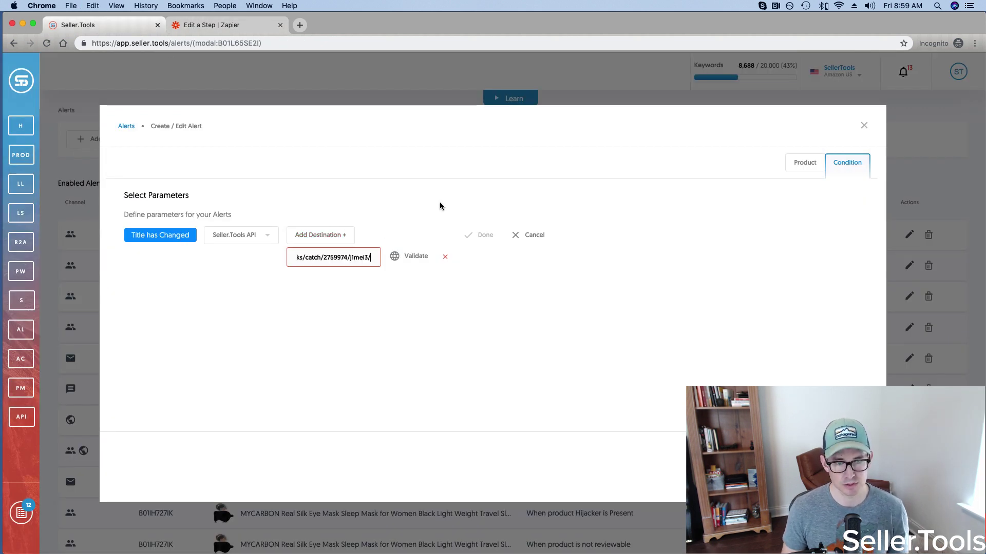
click(415, 257)
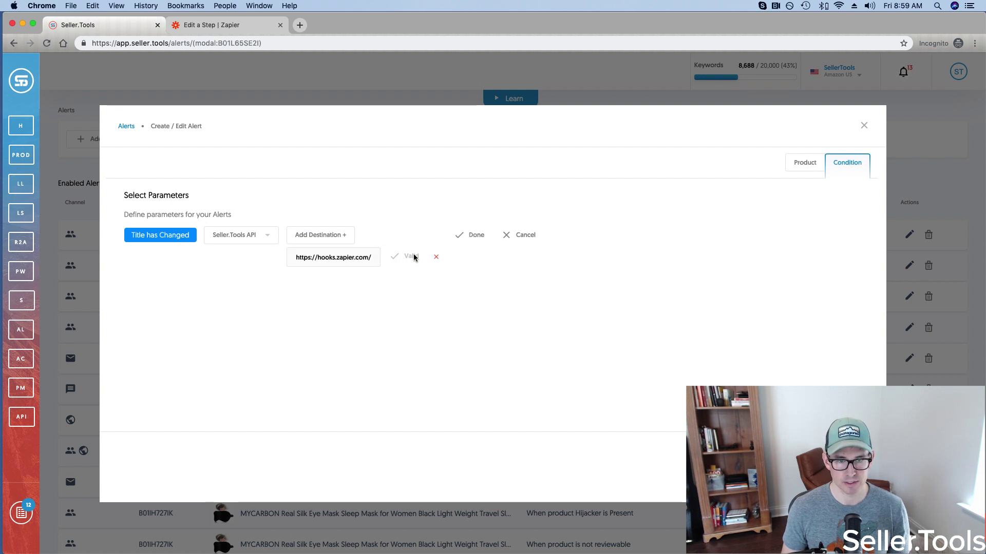
click(471, 237)
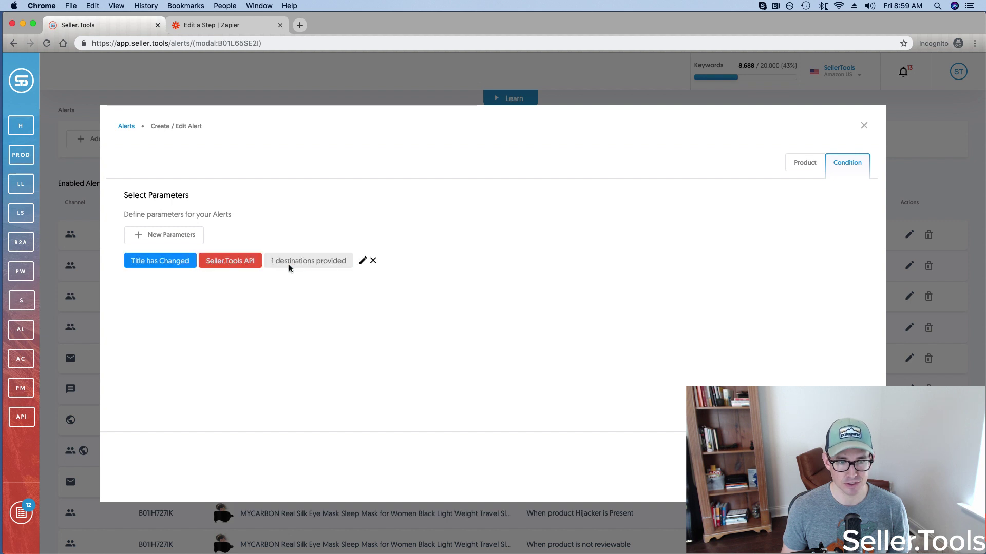
mouse_move(149, 270)
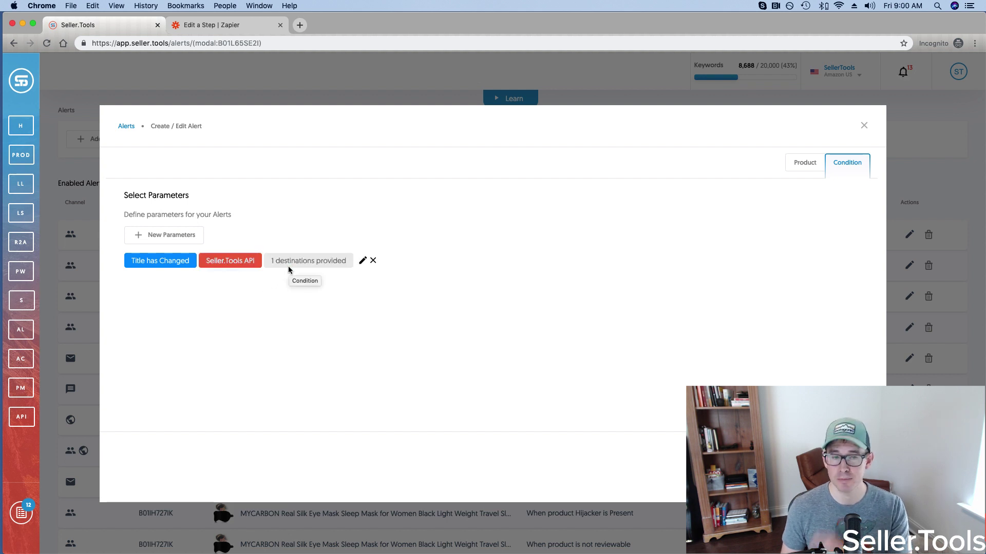
click(216, 20)
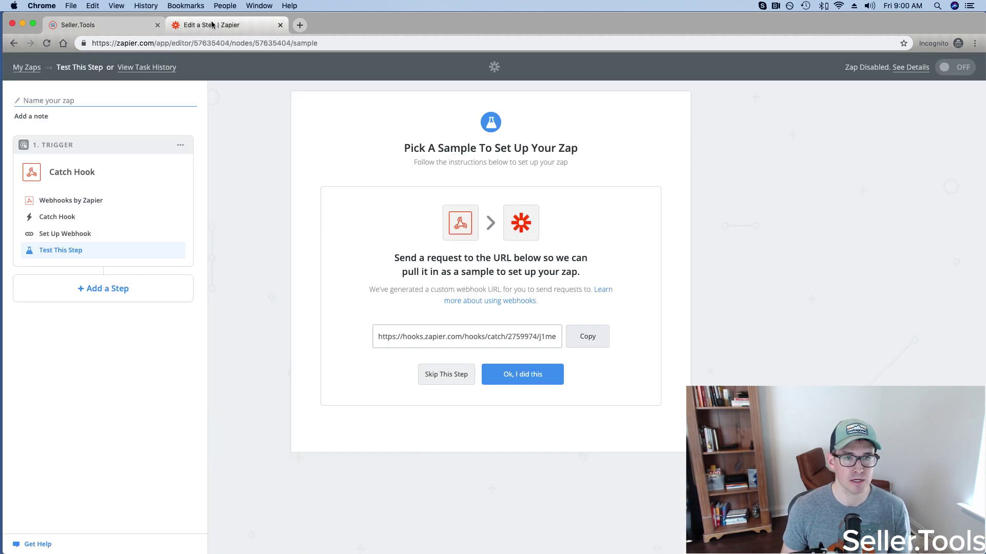
- Pull in the Hook A test sample, check its data, and accept it for the trigger
click(523, 375)
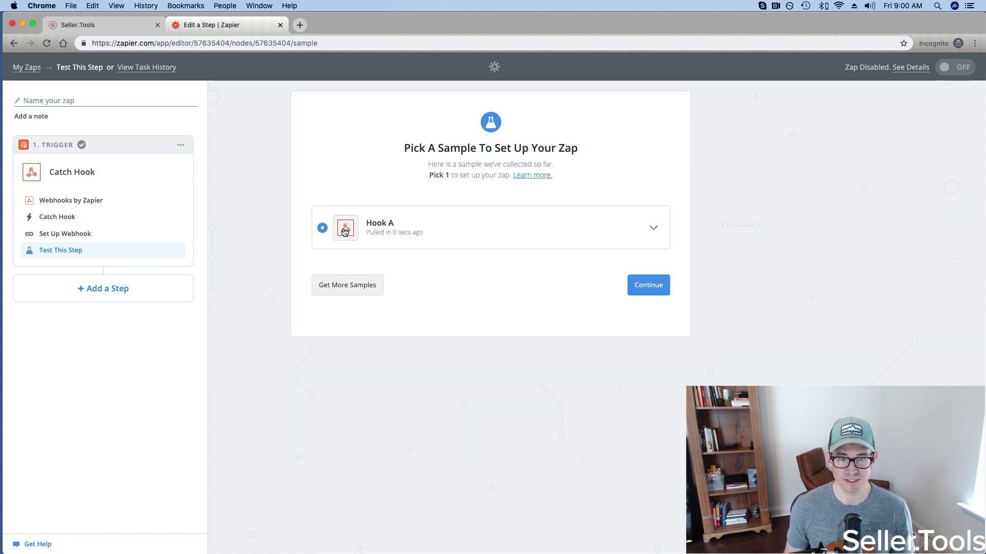
click(652, 230)
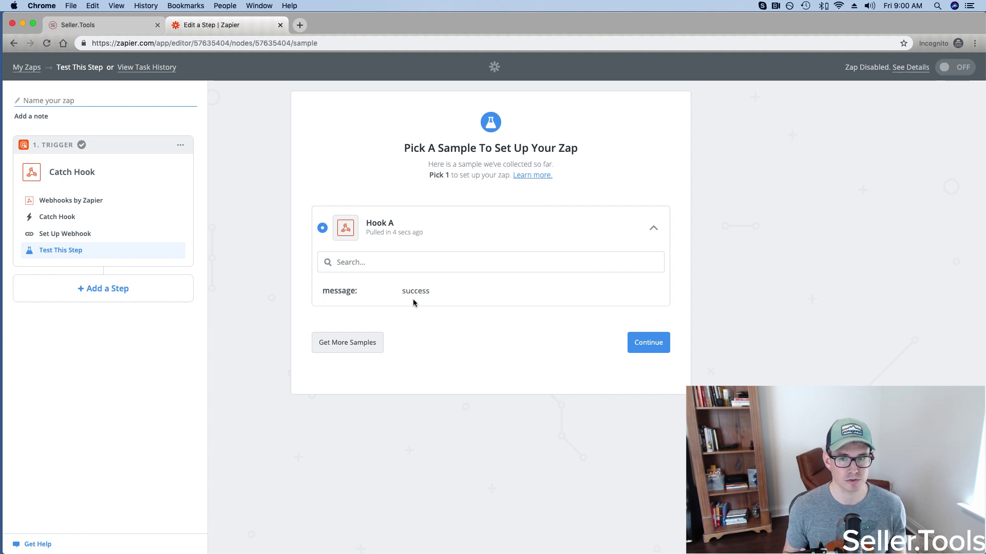
click(637, 343)
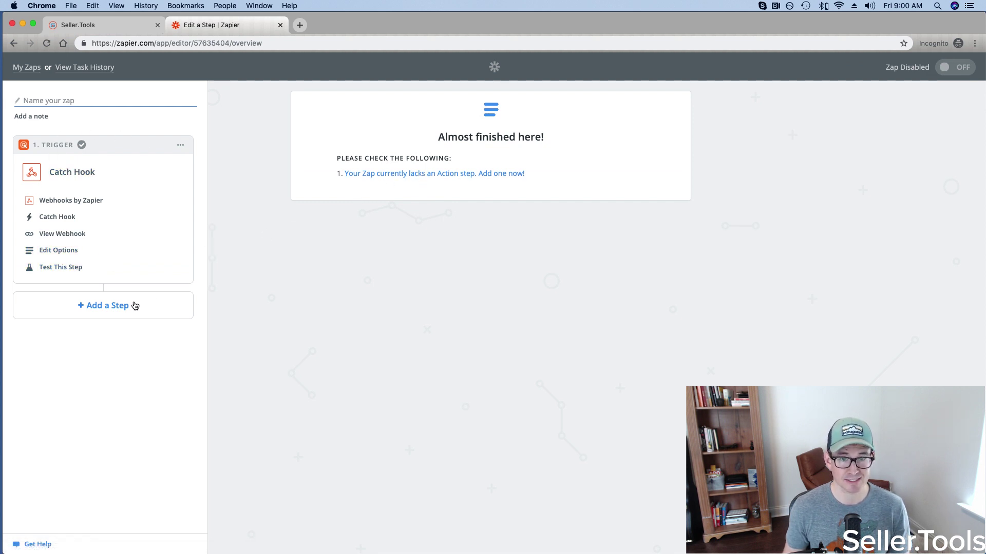
- Add an Action step to the zap via the 'lacks an Action step' link
click(400, 175)
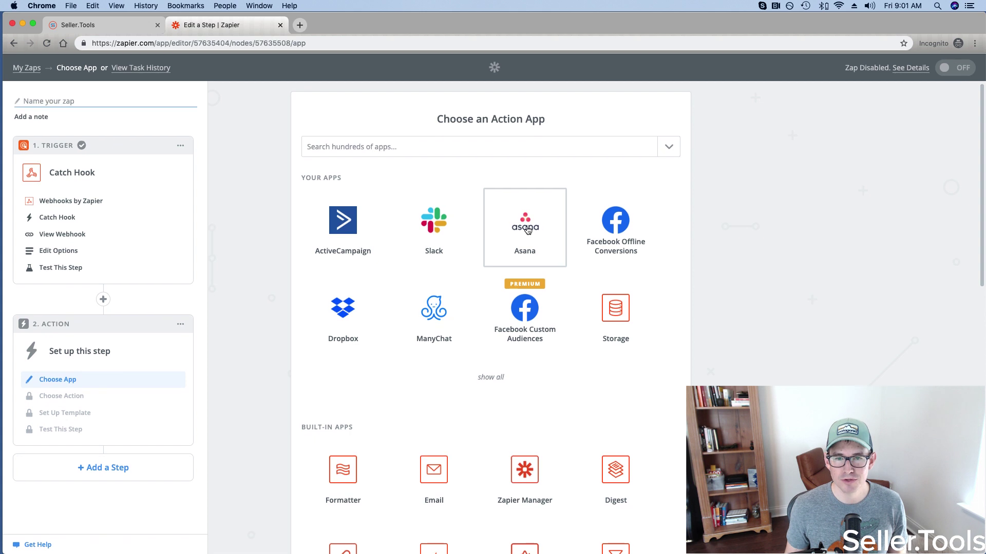
- Set the action to Asana Create Task and continue with the connected Asana account
click(525, 225)
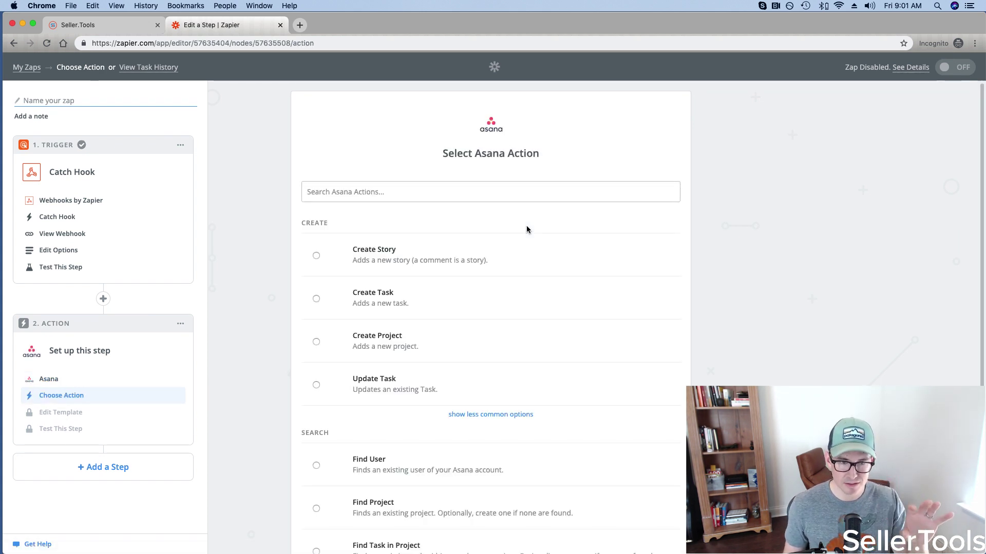
click(349, 299)
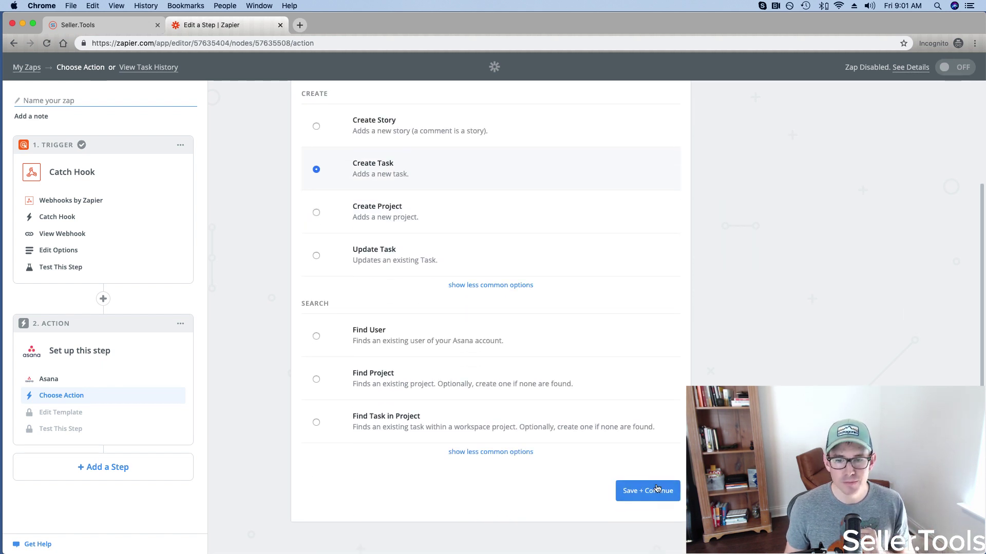
click(657, 488)
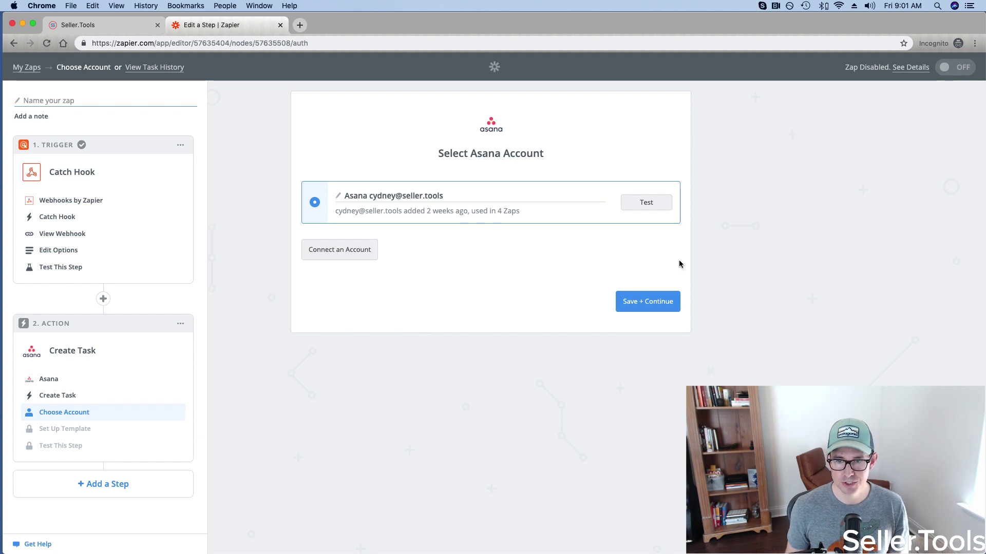
click(656, 301)
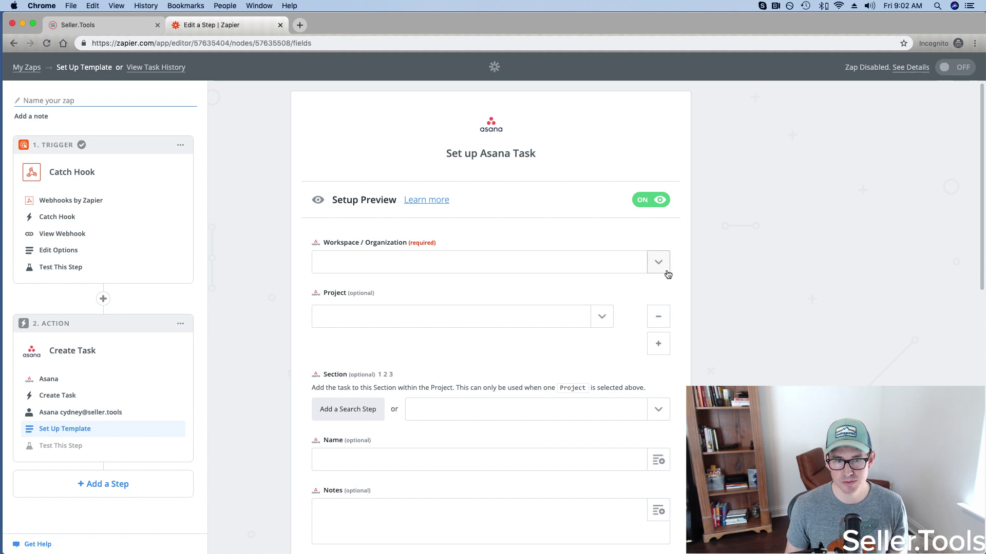
scroll(762, 245, down, 4)
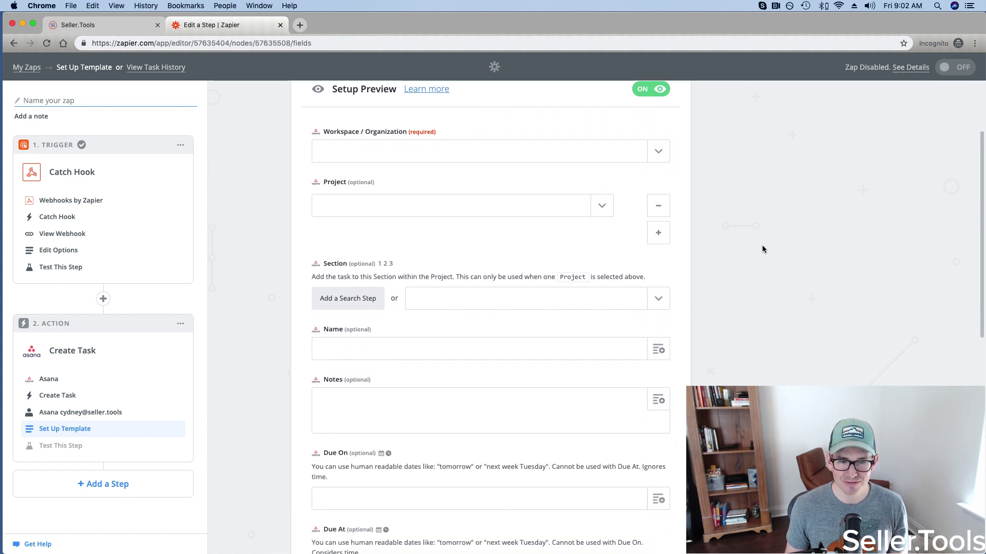
scroll(762, 246, down, 3)
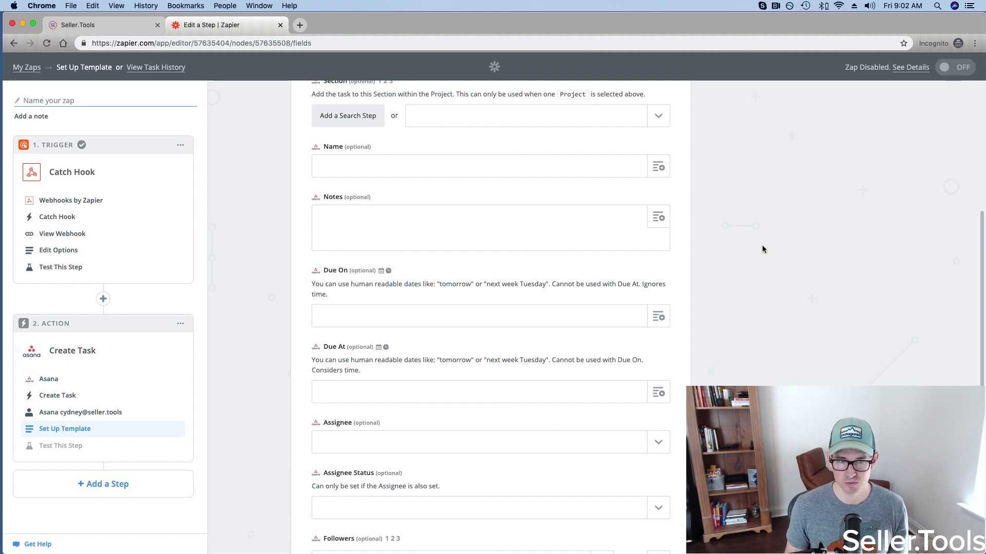
scroll(762, 249, down, 1)
scroll(761, 249, down, 1)
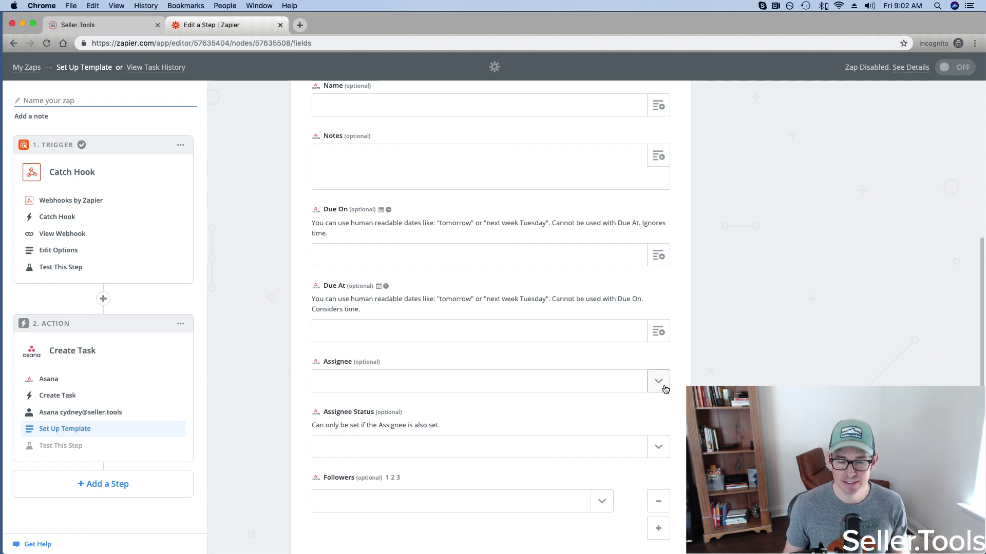
scroll(462, 338, up, 1)
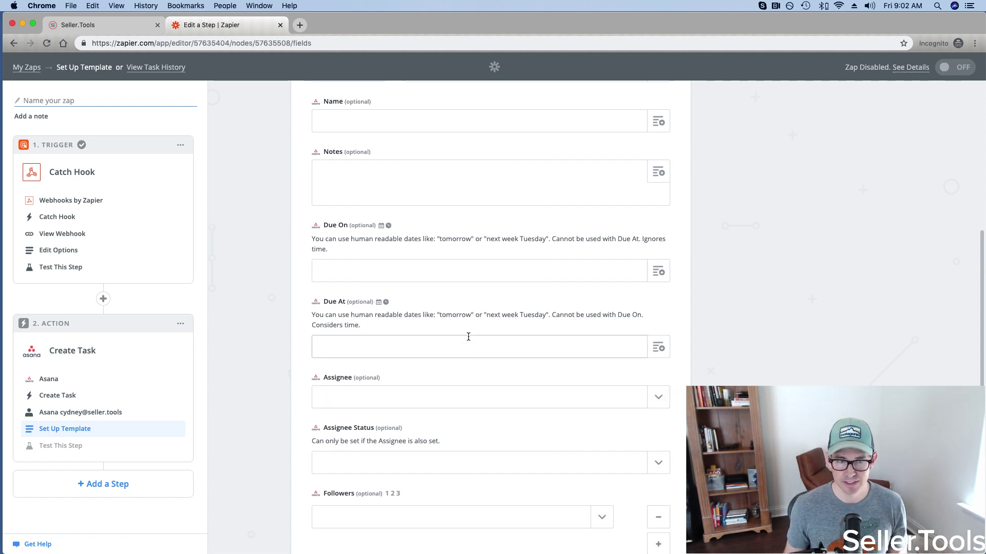
scroll(468, 337, up, 5)
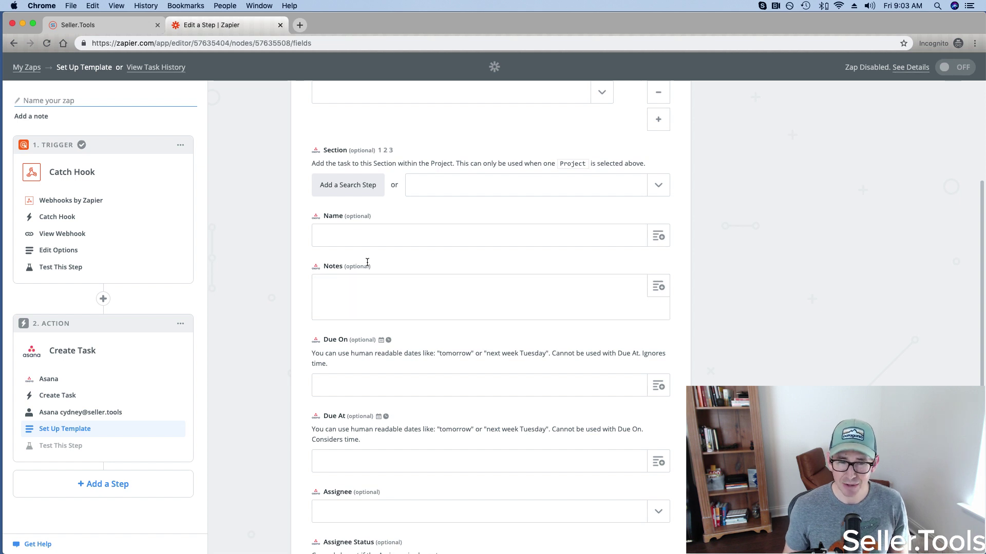
scroll(692, 213, down, 3)
scroll(692, 216, down, 3)
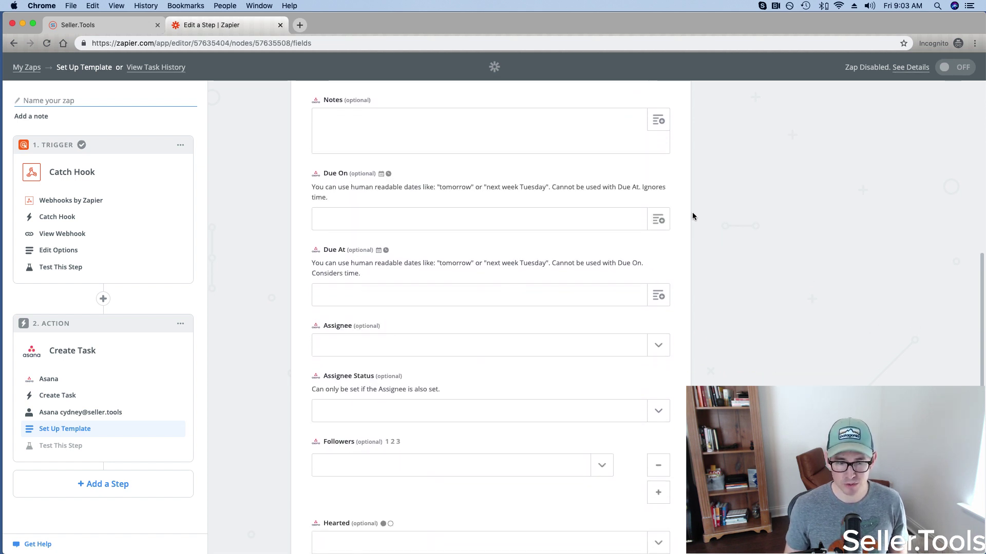
scroll(692, 212, down, 1)
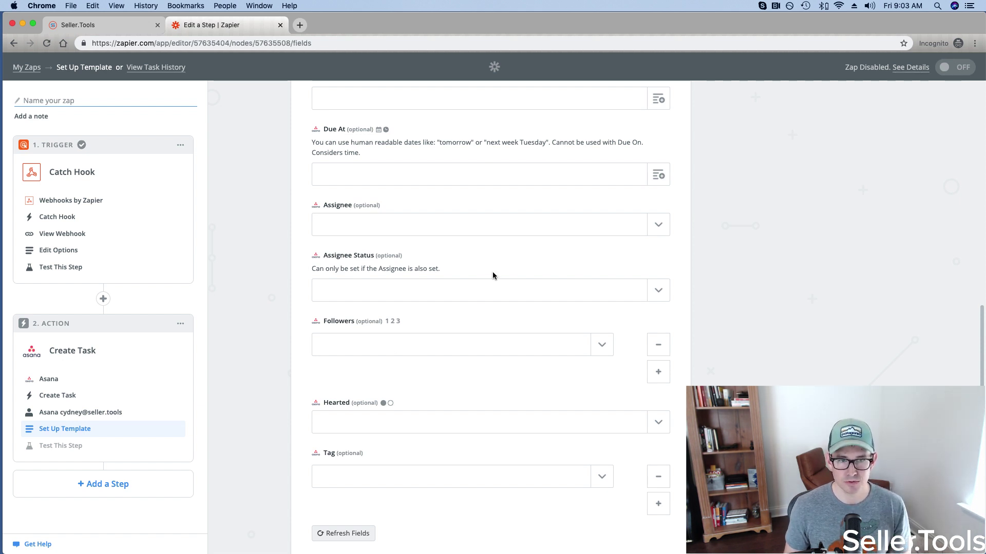
scroll(492, 275, up, 10)
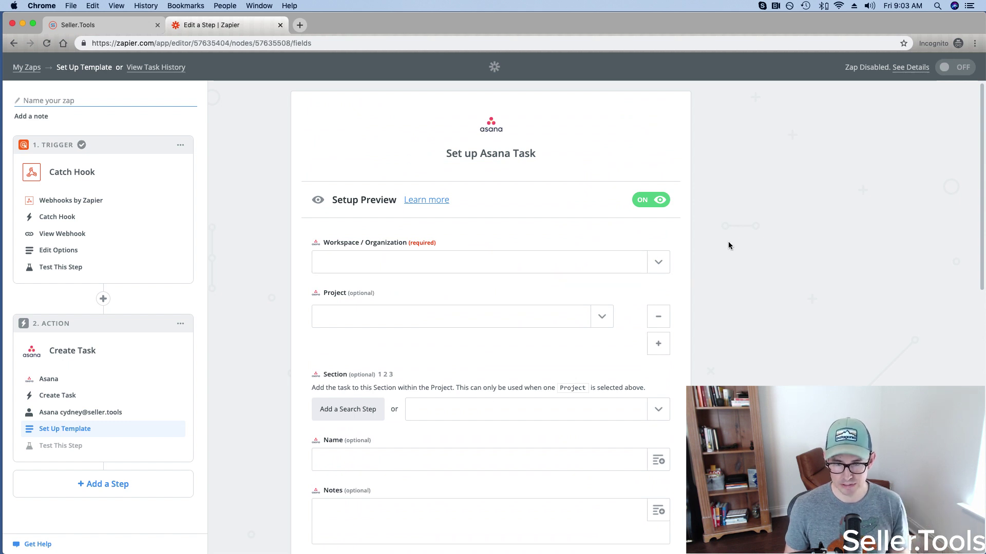
scroll(728, 245, down, 15)
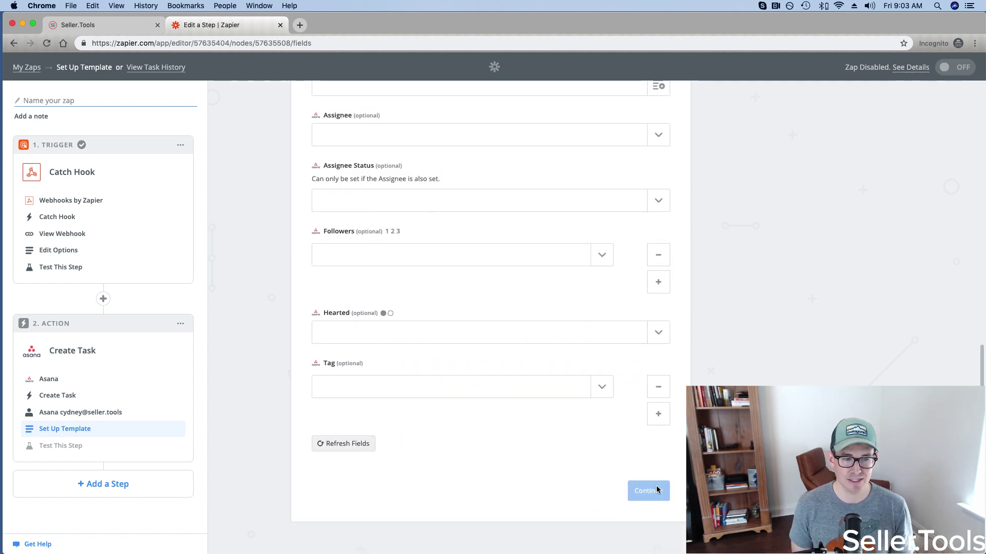